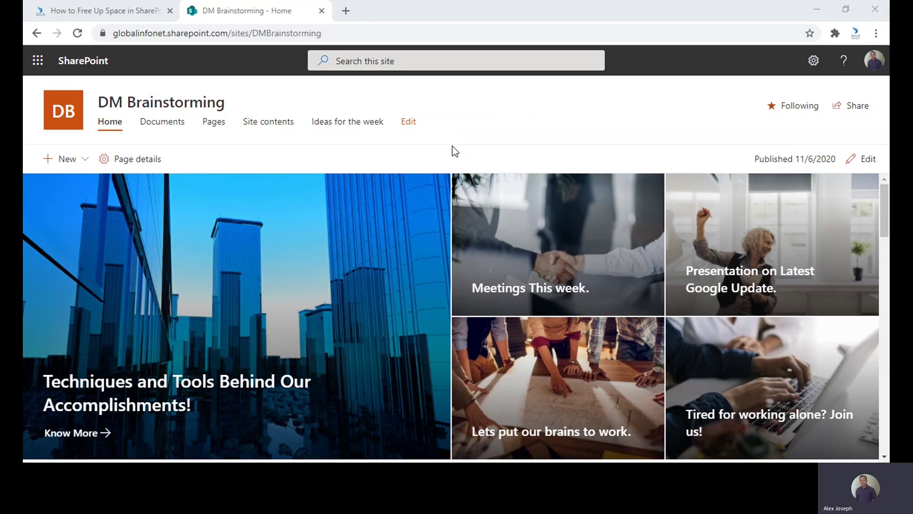
Go from the DM Brainstorming Site contents page to its recycle bin, which lists nine items.
{"action": "left_click", "coordinate": [273, 123]}
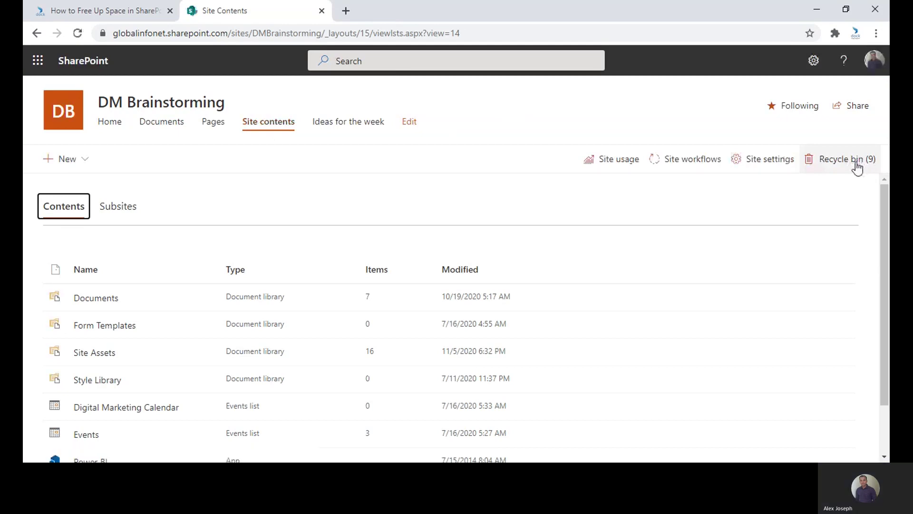
{"action": "left_click", "coordinate": [853, 165]}
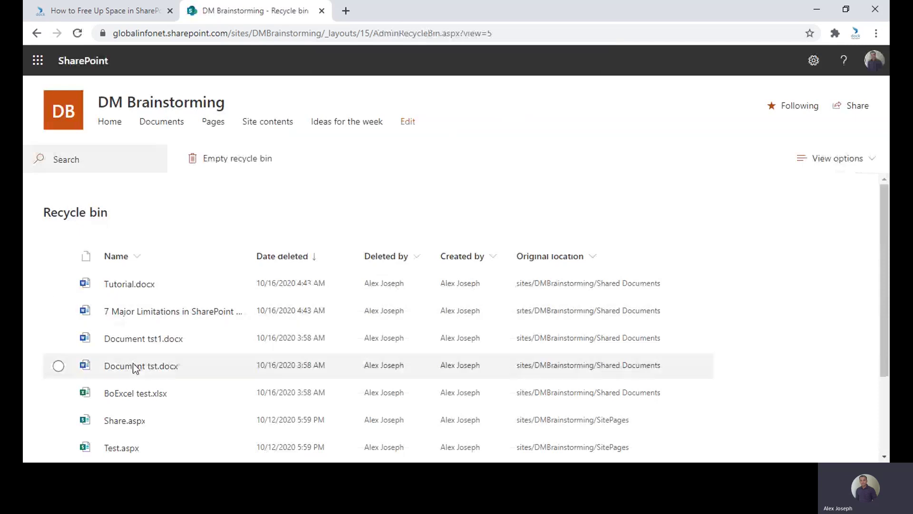
{"action": "scroll", "coordinate": [162, 361], "scroll_direction": "down", "scroll_amount": 1}
{"action": "scroll", "coordinate": [164, 353], "scroll_direction": "down", "scroll_amount": 1}
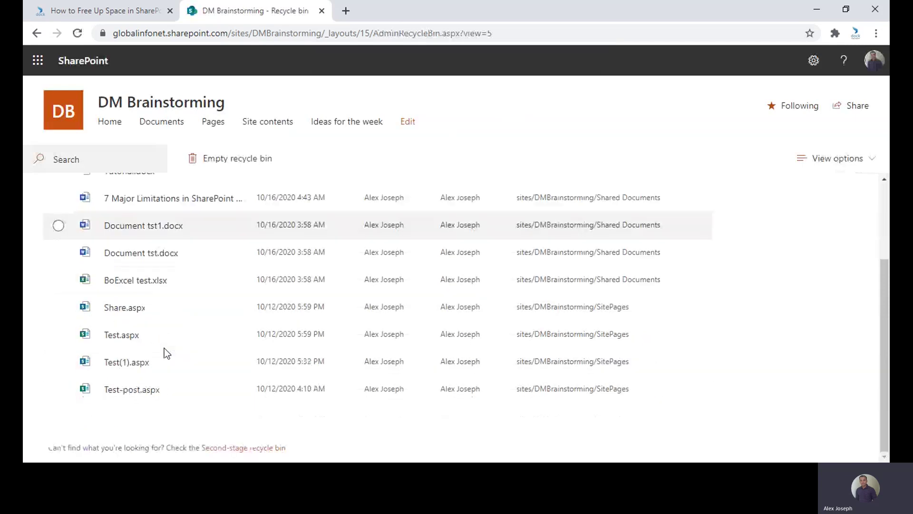
{"action": "scroll", "coordinate": [164, 353], "scroll_direction": "up", "scroll_amount": 2}
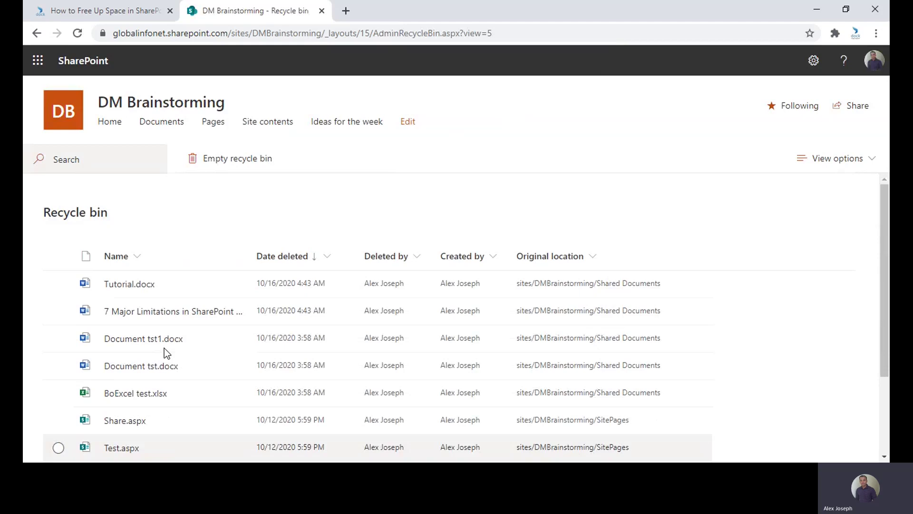
{"action": "scroll", "coordinate": [164, 350], "scroll_direction": "down", "scroll_amount": 2}
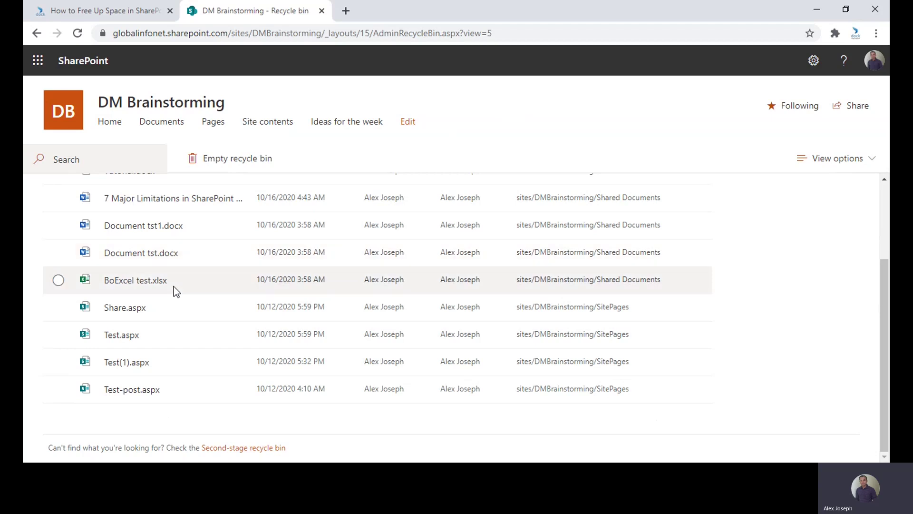
{"action": "scroll", "coordinate": [174, 287], "scroll_direction": "up", "scroll_amount": 2}
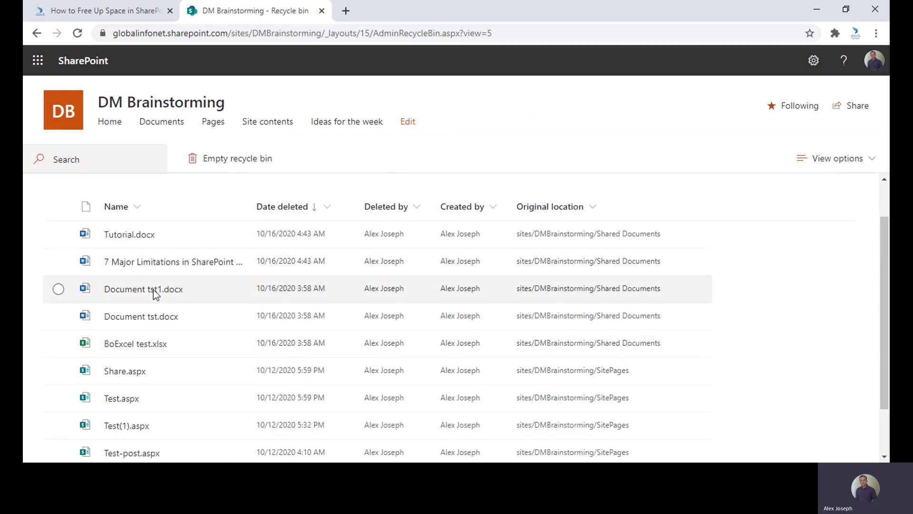
{"action": "scroll", "coordinate": [152, 291], "scroll_direction": "down", "scroll_amount": 1}
{"action": "scroll", "coordinate": [154, 295], "scroll_direction": "down", "scroll_amount": 2}
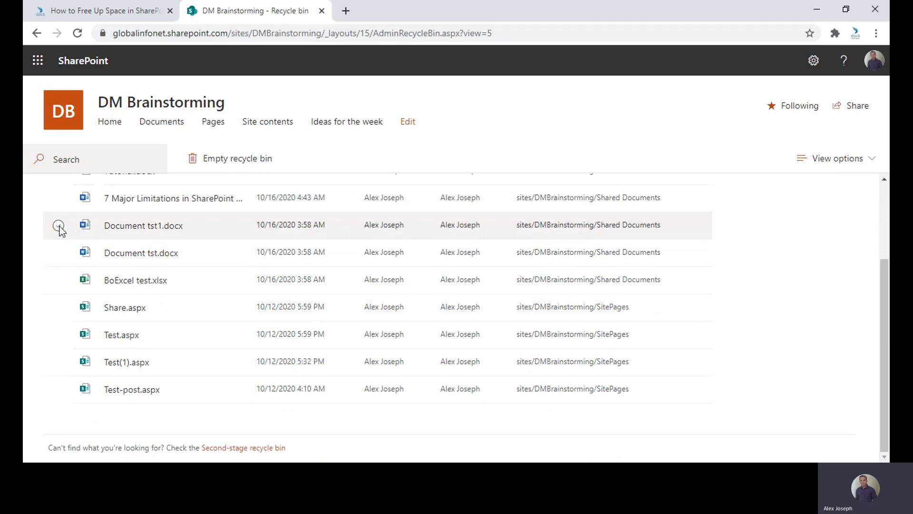
Permanently delete Document tst1.docx and Document tst.docx, then restore the 7 Major Limitations file.
{"action": "left_click", "coordinate": [59, 226]}
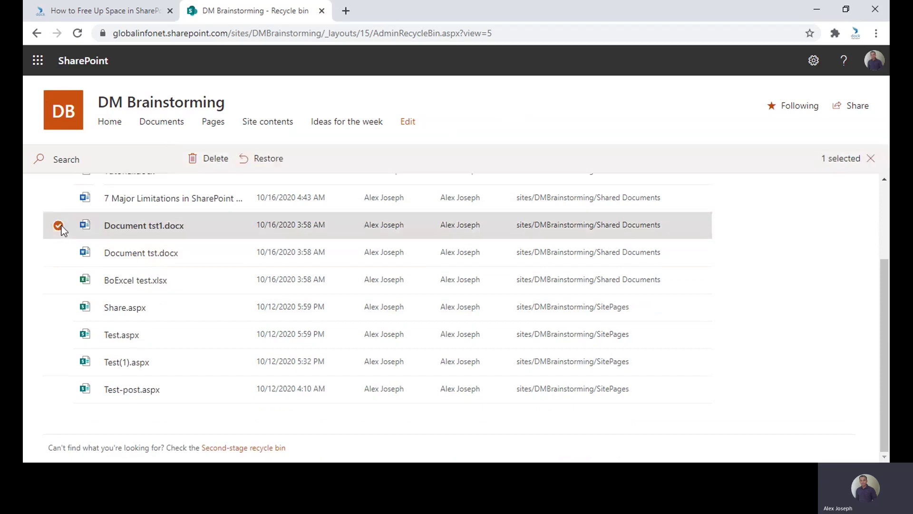
{"action": "left_click", "coordinate": [58, 255]}
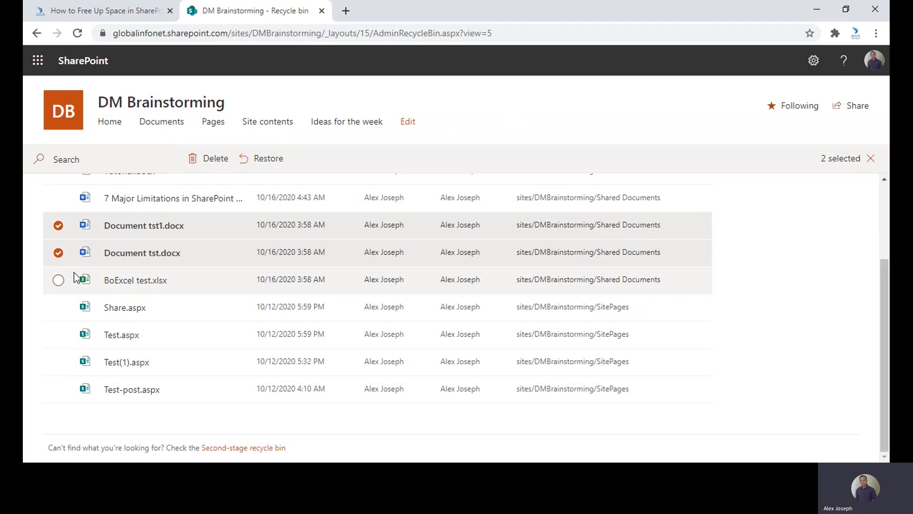
{"action": "scroll", "coordinate": [202, 295], "scroll_direction": "up", "scroll_amount": 3}
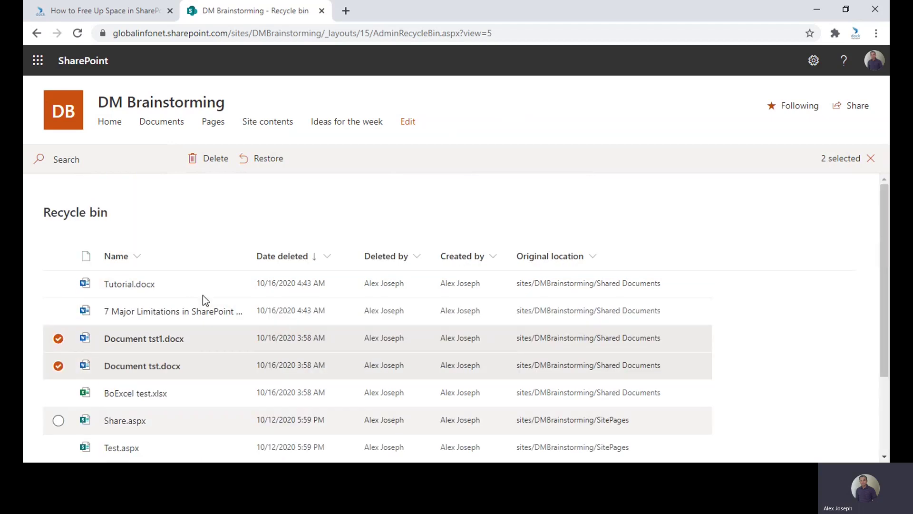
{"action": "left_click", "coordinate": [206, 162]}
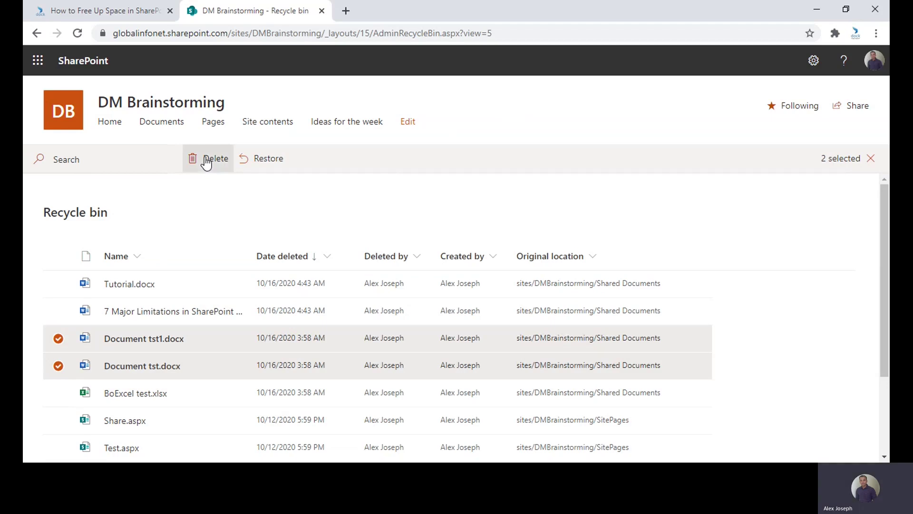
{"action": "left_click", "coordinate": [206, 162]}
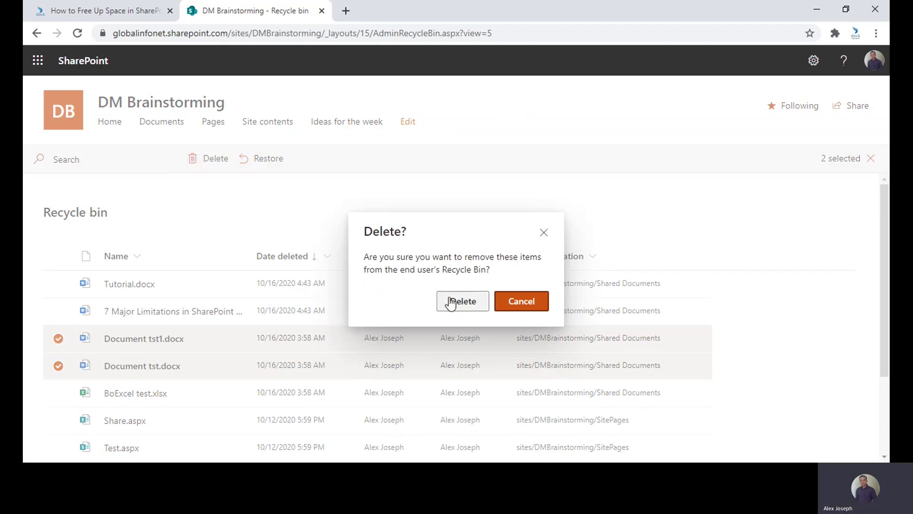
{"action": "left_click", "coordinate": [457, 306]}
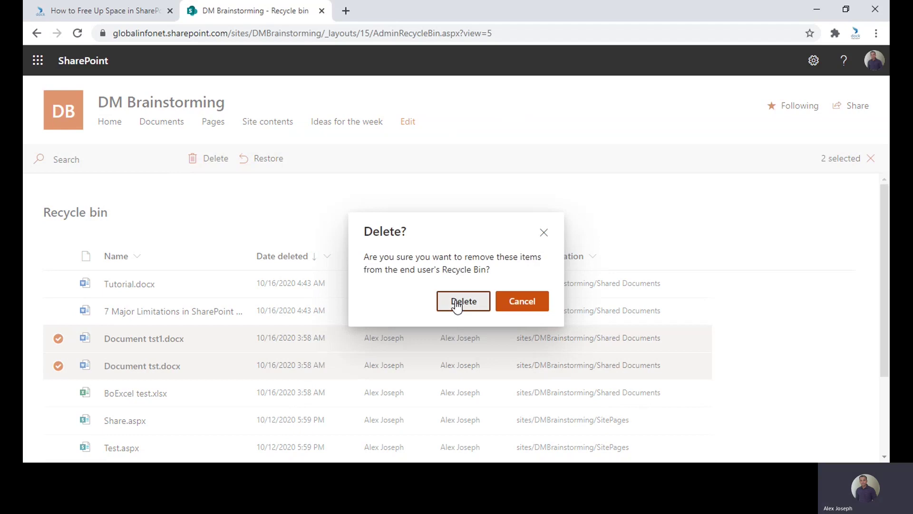
{"action": "left_click", "coordinate": [59, 312]}
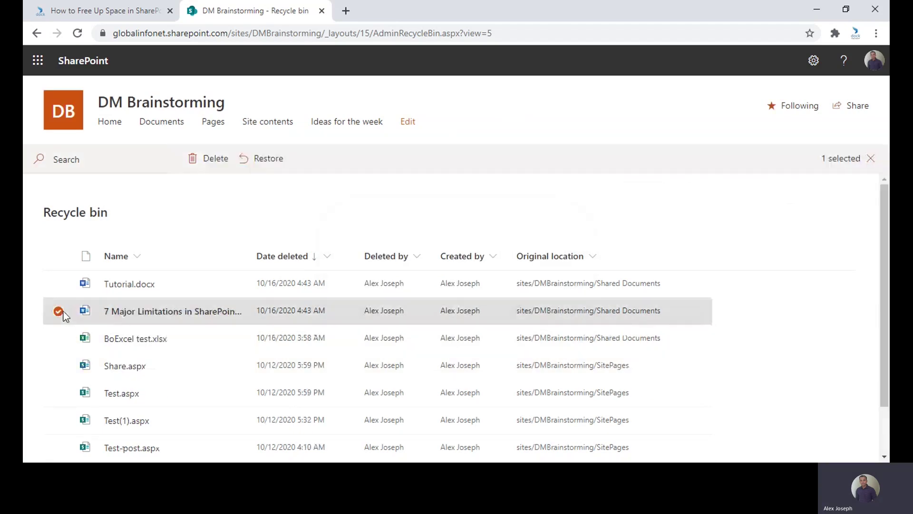
{"action": "left_click", "coordinate": [263, 162]}
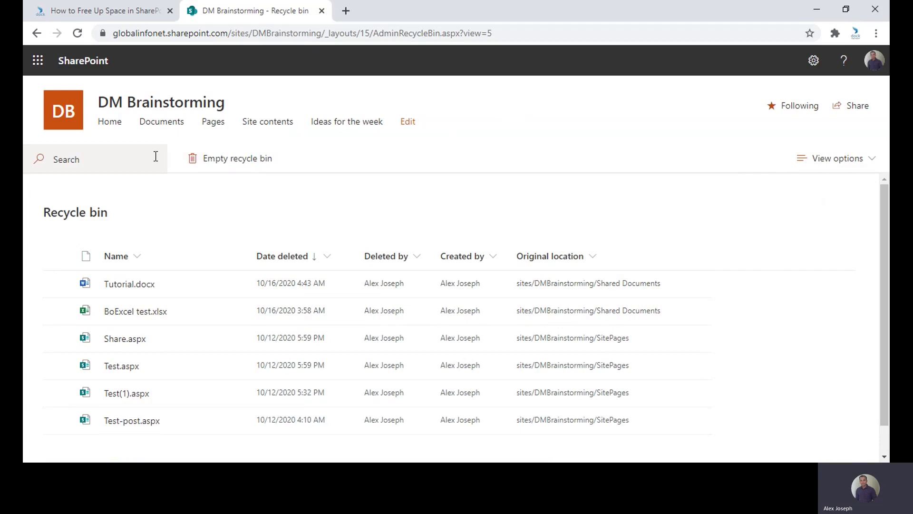
{"action": "left_click", "coordinate": [109, 126]}
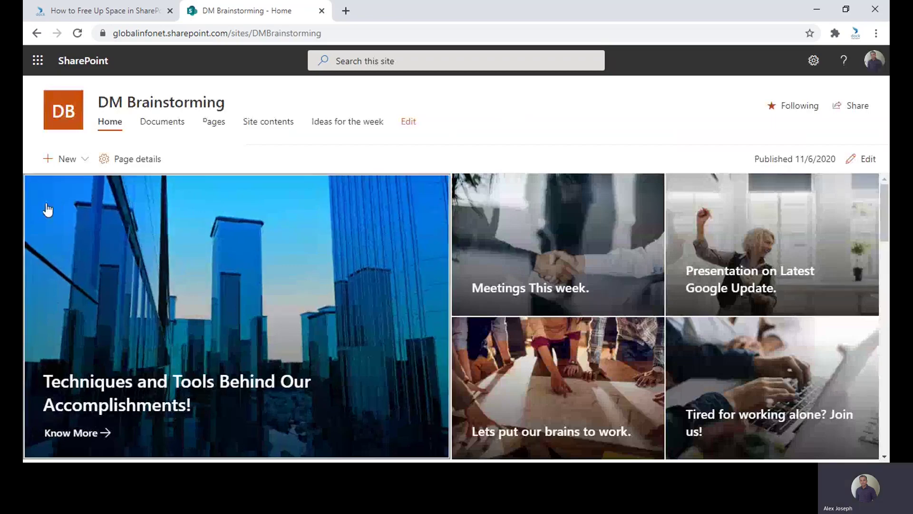
{"action": "scroll", "coordinate": [47, 209], "scroll_direction": "down", "scroll_amount": 10}
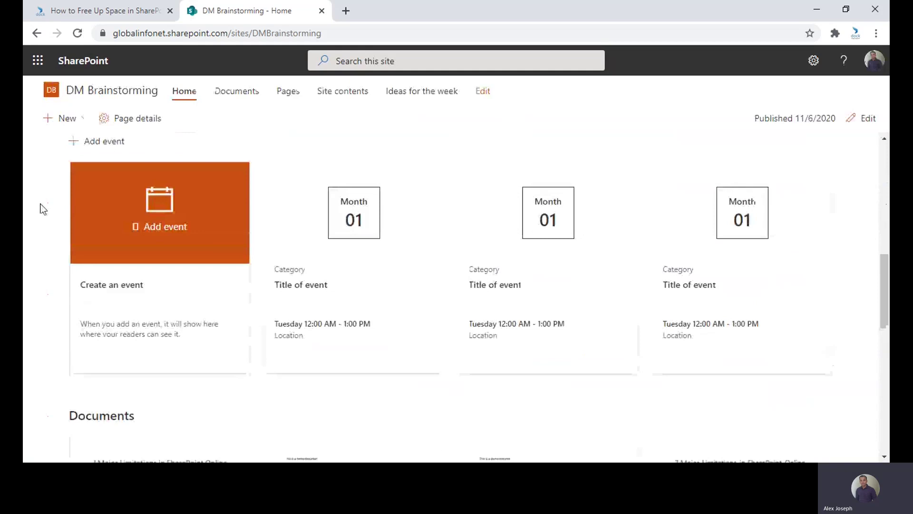
{"action": "scroll", "coordinate": [43, 209], "scroll_direction": "down", "scroll_amount": 10}
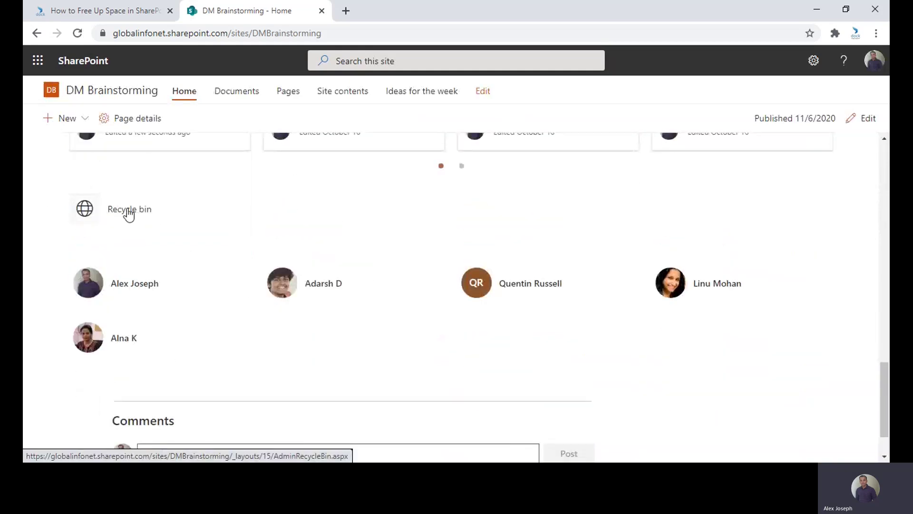
{"action": "left_click", "coordinate": [128, 213]}
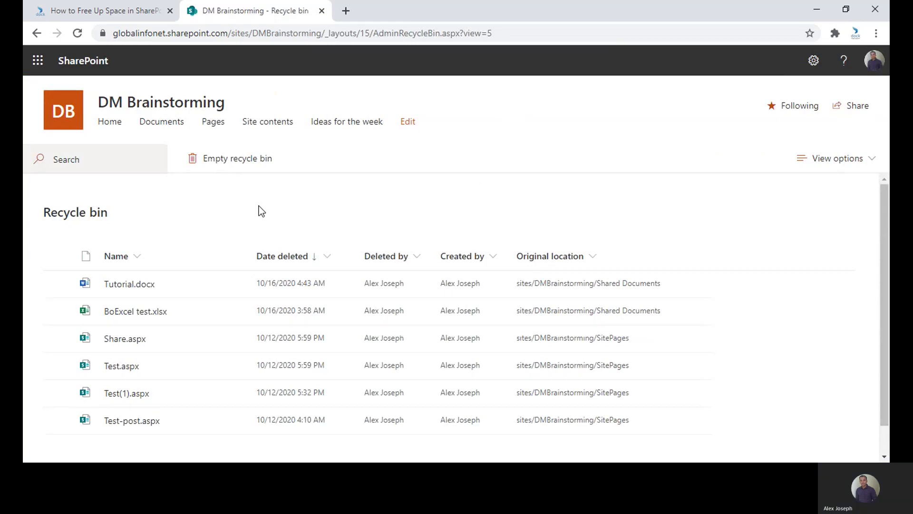
Empty the entire DM Brainstorming recycle bin, confirming with Yes.
{"action": "left_click", "coordinate": [252, 161]}
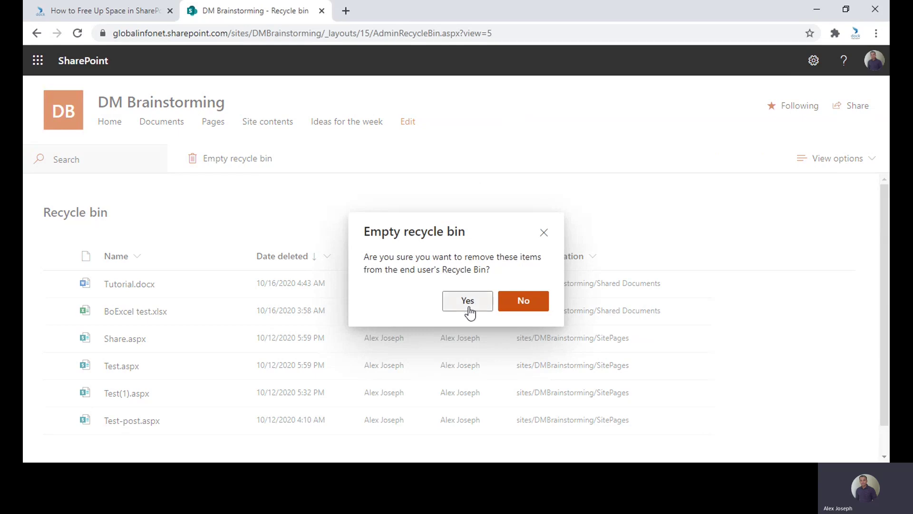
{"action": "left_click", "coordinate": [544, 233]}
{"action": "scroll", "coordinate": [221, 436], "scroll_direction": "down", "scroll_amount": 1}
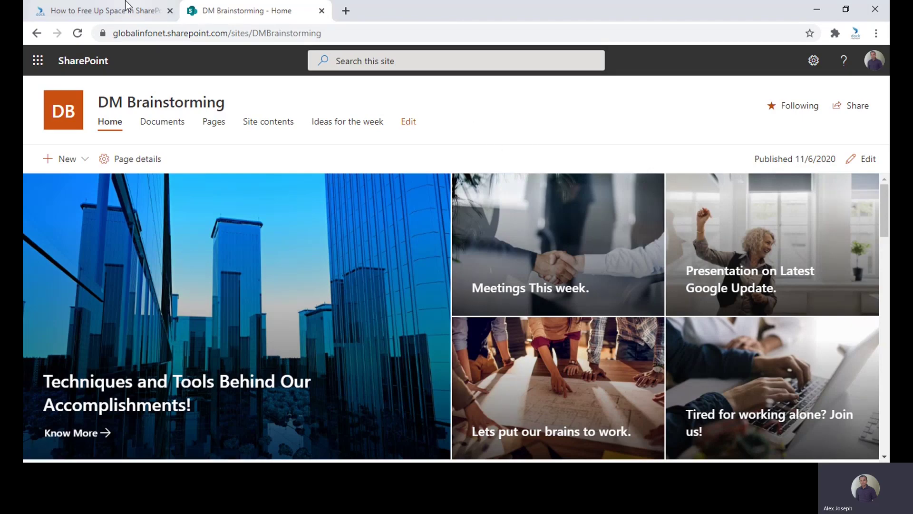
{"action": "left_click", "coordinate": [112, 7]}
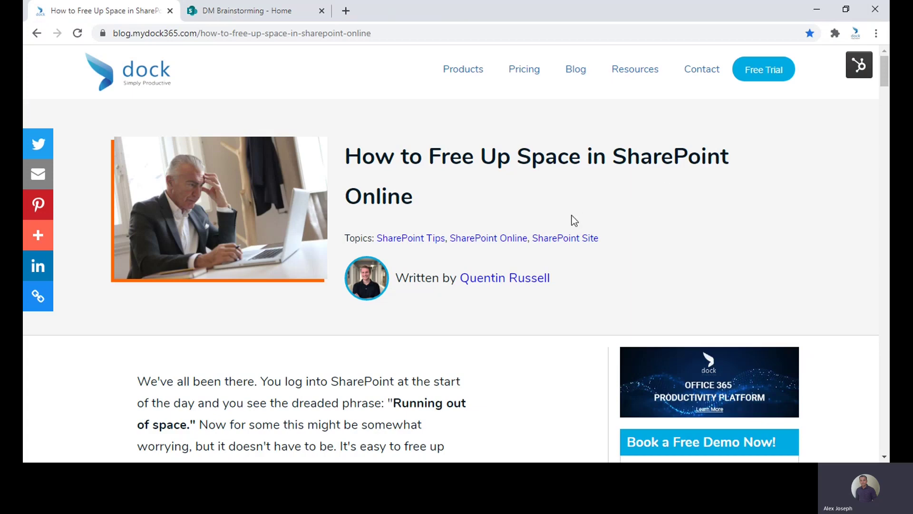
{"action": "scroll", "coordinate": [572, 321], "scroll_direction": "down", "scroll_amount": 5}
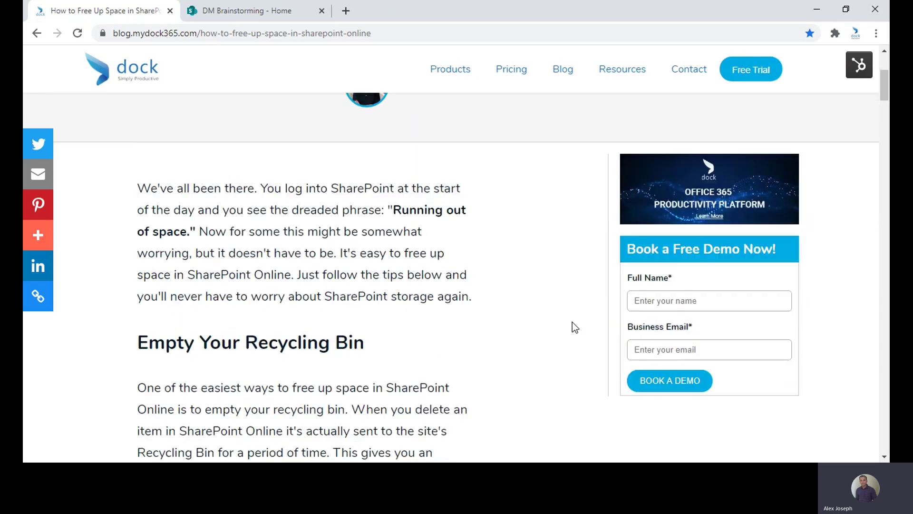
{"action": "scroll", "coordinate": [417, 307], "scroll_direction": "down", "scroll_amount": 2}
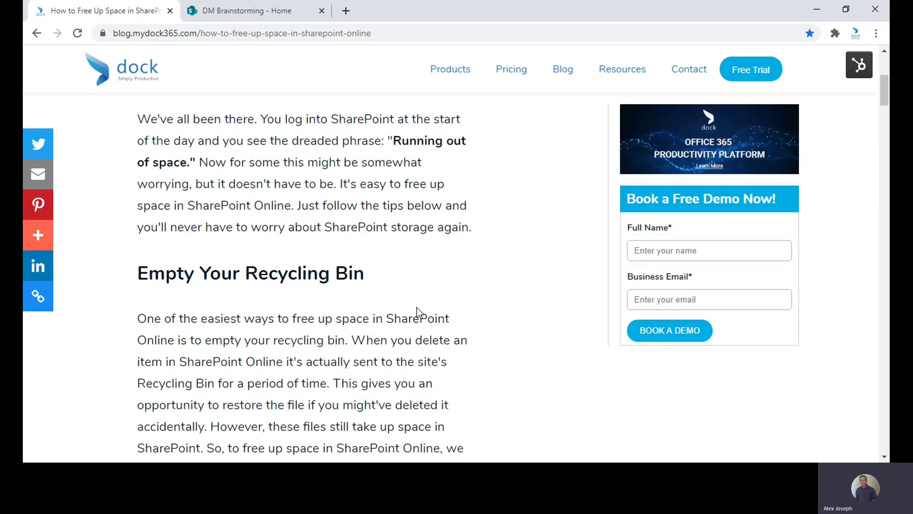
{"action": "scroll", "coordinate": [417, 307], "scroll_direction": "down", "scroll_amount": 10}
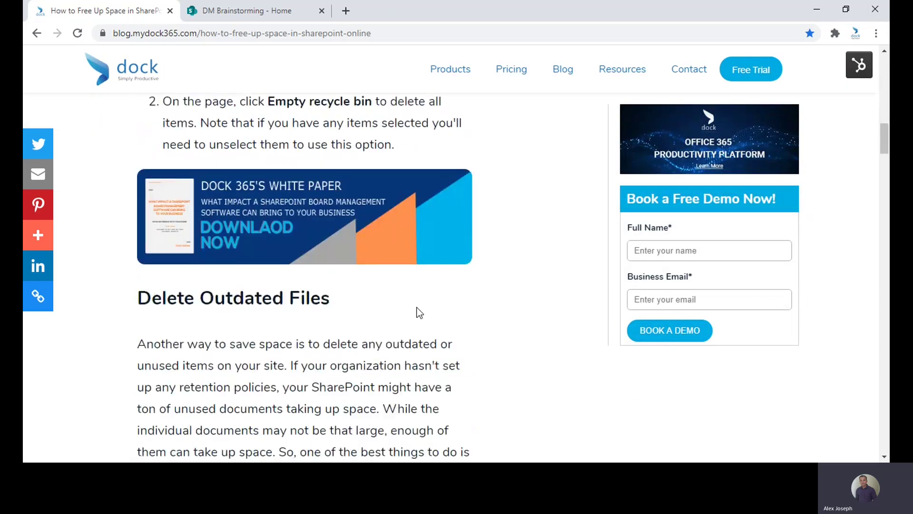
{"action": "scroll", "coordinate": [349, 190], "scroll_direction": "up", "scroll_amount": 2}
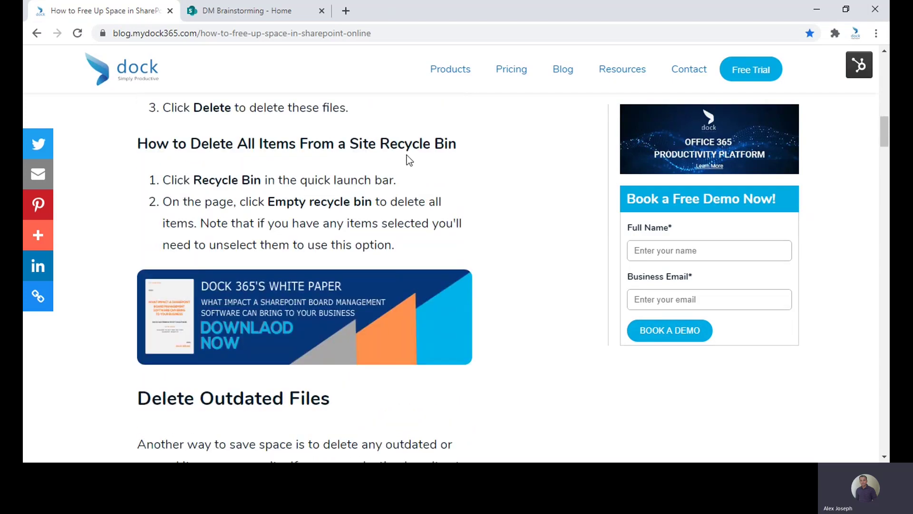
{"action": "scroll", "coordinate": [397, 269], "scroll_direction": "down", "scroll_amount": 8}
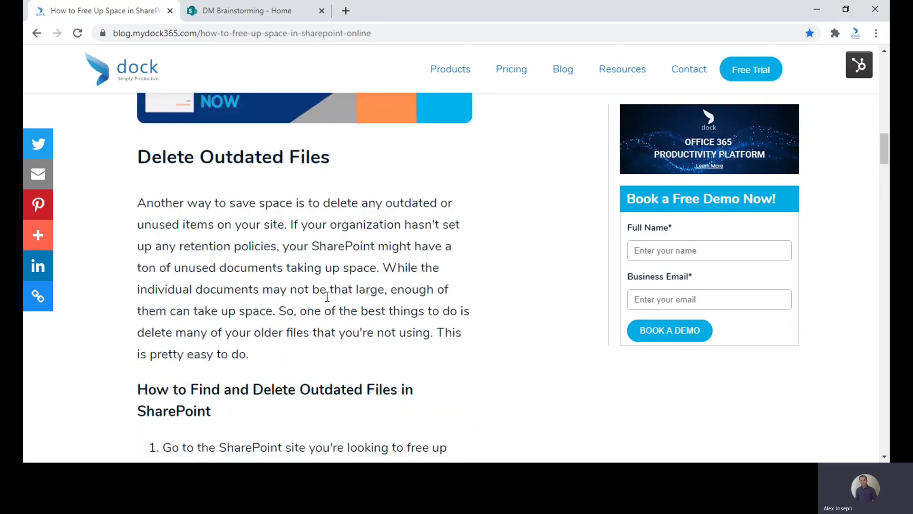
{"action": "scroll", "coordinate": [327, 297], "scroll_direction": "down", "scroll_amount": 11}
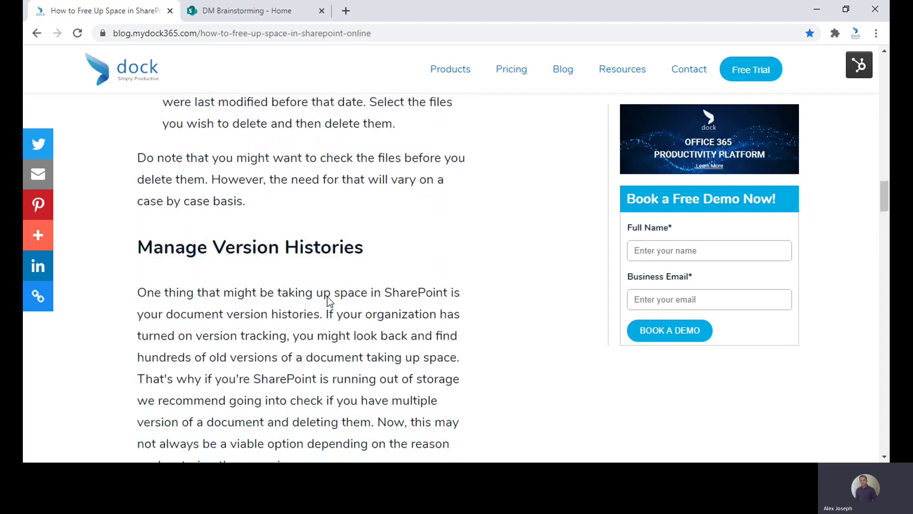
{"action": "scroll", "coordinate": [458, 294], "scroll_direction": "up", "scroll_amount": 1}
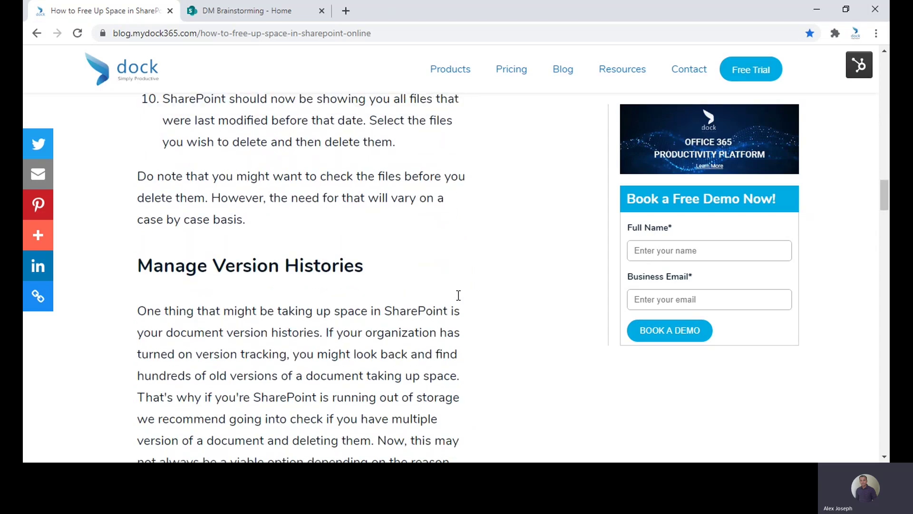
{"action": "scroll", "coordinate": [458, 295], "scroll_direction": "up", "scroll_amount": 20}
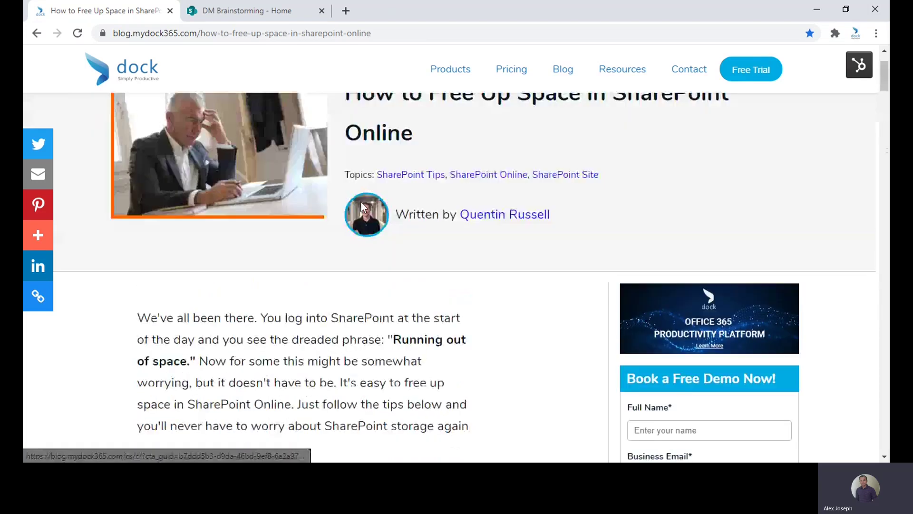
{"action": "key", "text": "ctrl+Tab"}
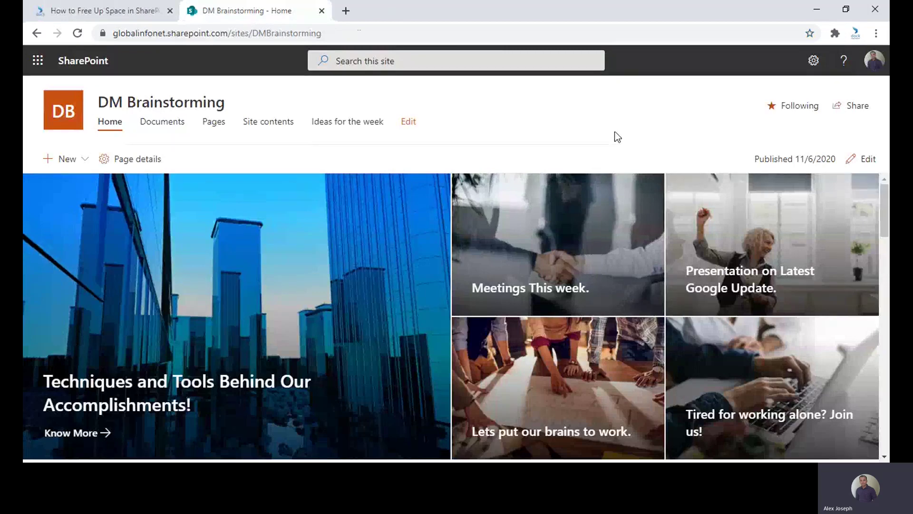